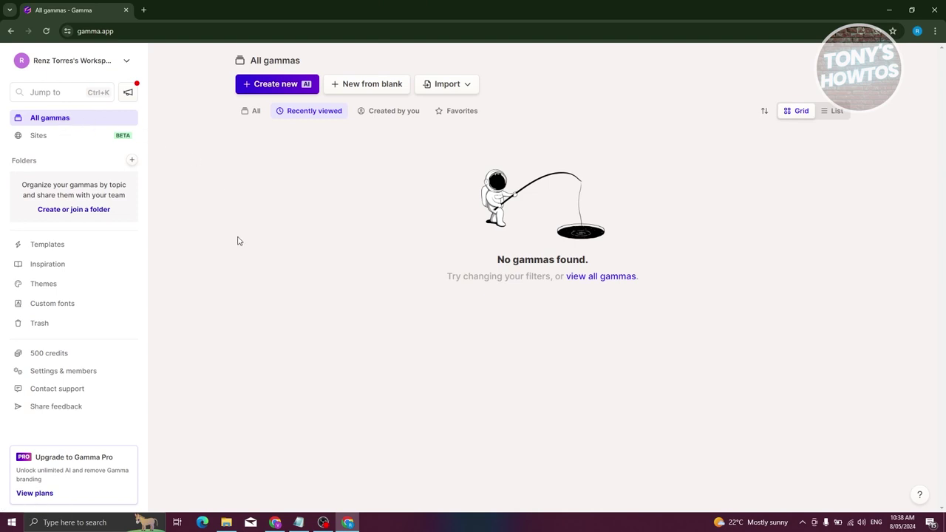
- Start a new AI-generated presentation with the prompt "History of Art"
{"action": "left_click", "coordinate": [260, 85]}
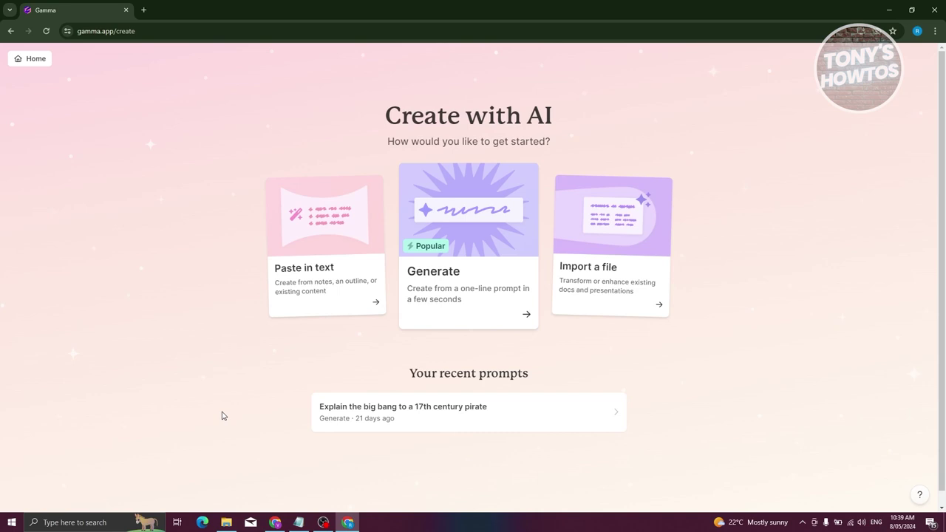
{"action": "left_click", "coordinate": [465, 215]}
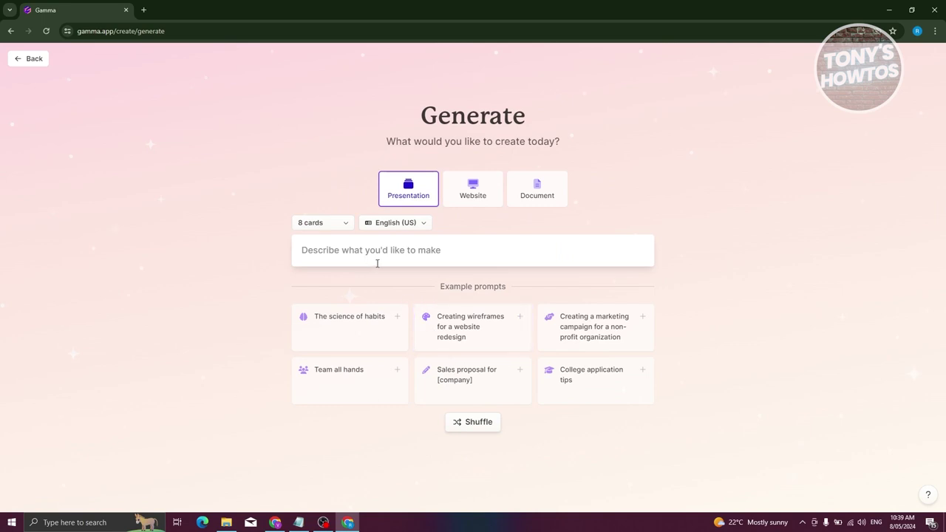
{"action": "left_click", "coordinate": [469, 255]}
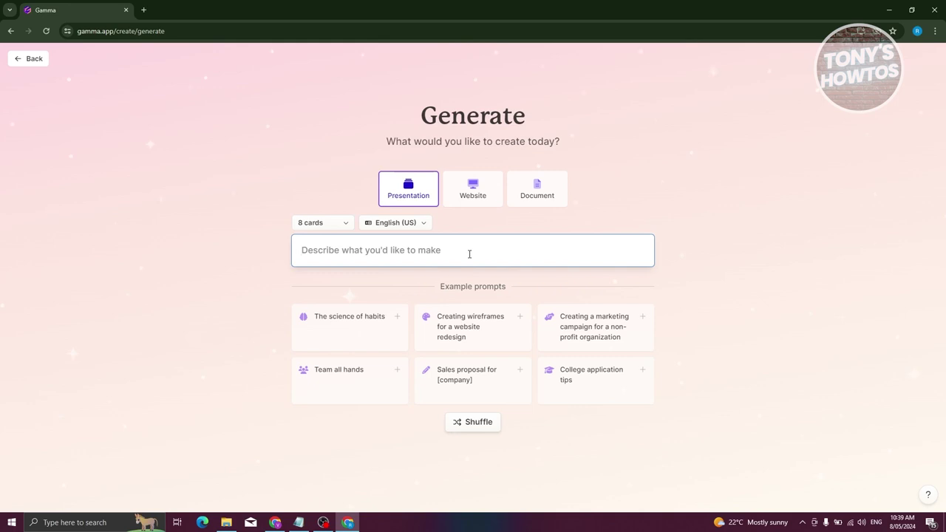
{"action": "type", "text": "History"}
{"action": "type", "text": " f Art"}
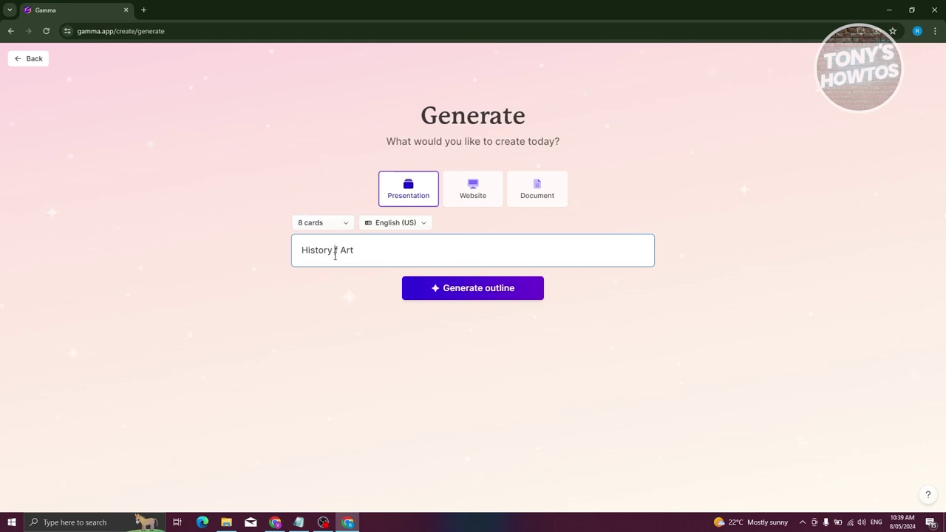
{"action": "type", "text": "o"}
{"action": "left_click", "coordinate": [125, 308]}
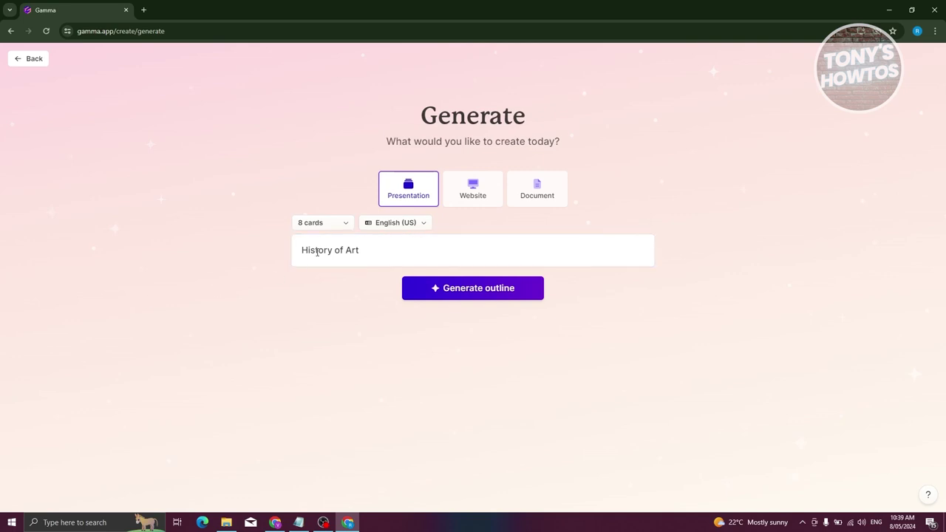
- Generate the presentation outline with 8 cards in English (US), checking the other available languages first
{"action": "left_click", "coordinate": [354, 227]}
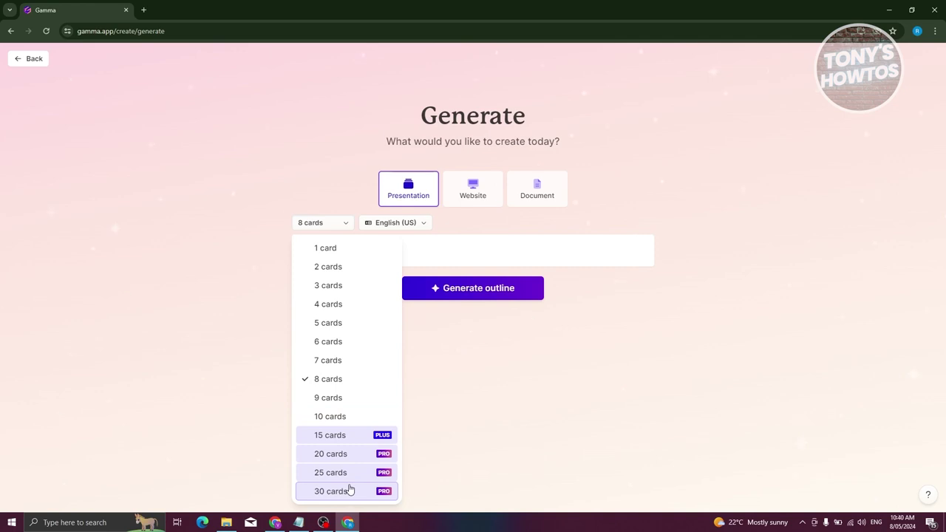
{"action": "left_click", "coordinate": [330, 384]}
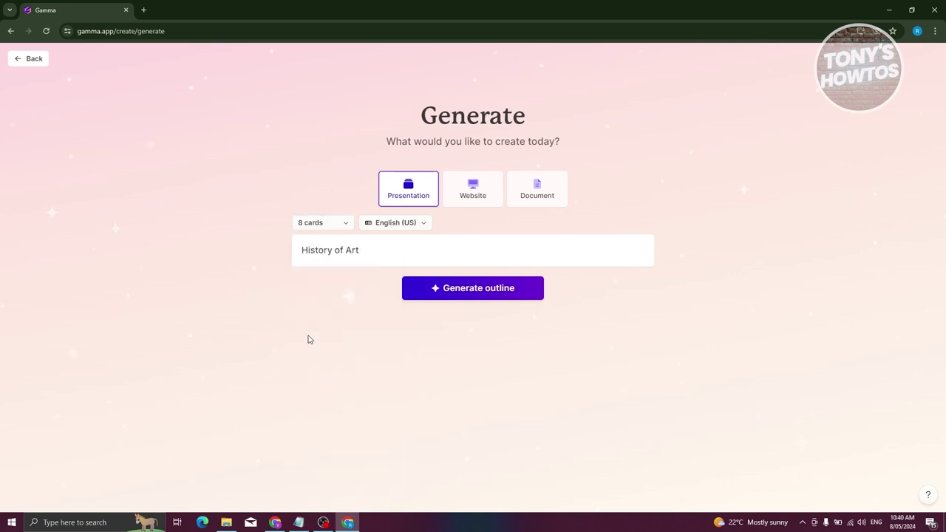
{"action": "left_click", "coordinate": [402, 223]}
{"action": "scroll", "coordinate": [423, 318], "scroll_direction": "down", "scroll_amount": 6}
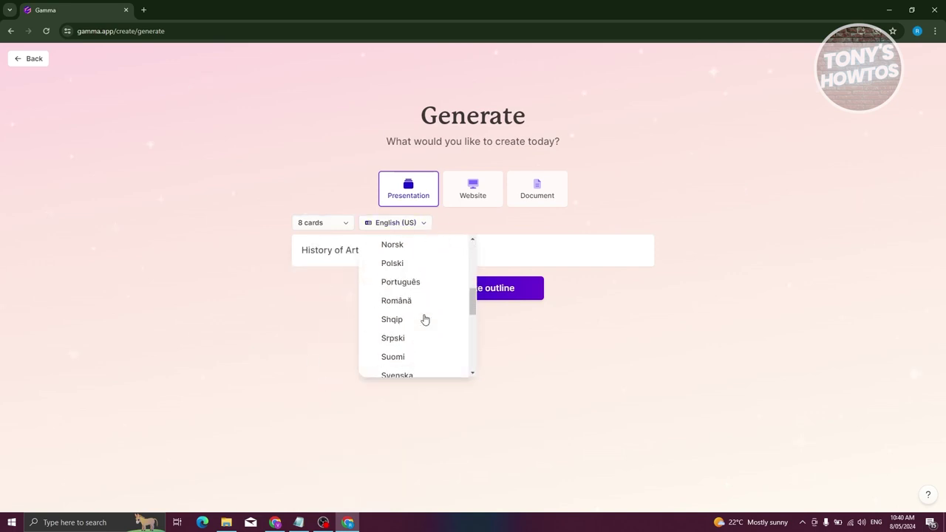
{"action": "scroll", "coordinate": [417, 340], "scroll_direction": "down", "scroll_amount": 2}
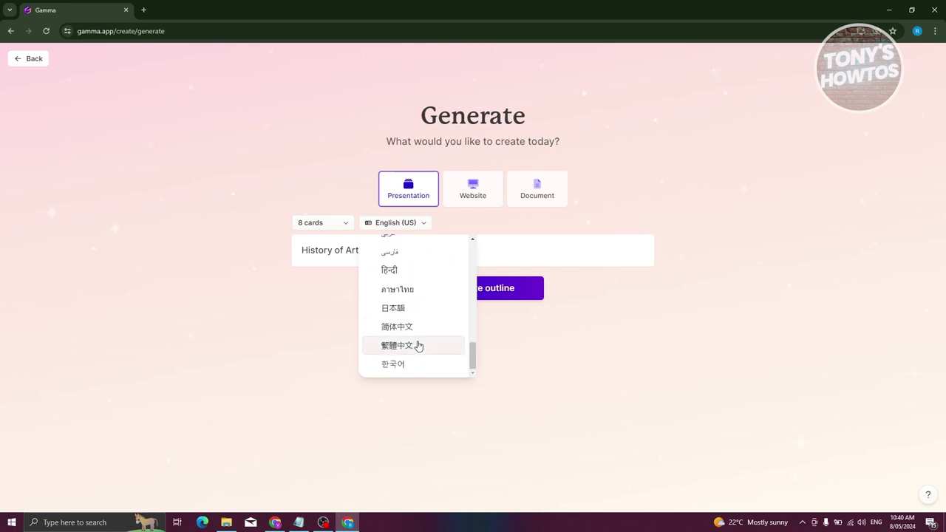
{"action": "scroll", "coordinate": [418, 345], "scroll_direction": "up", "scroll_amount": 5}
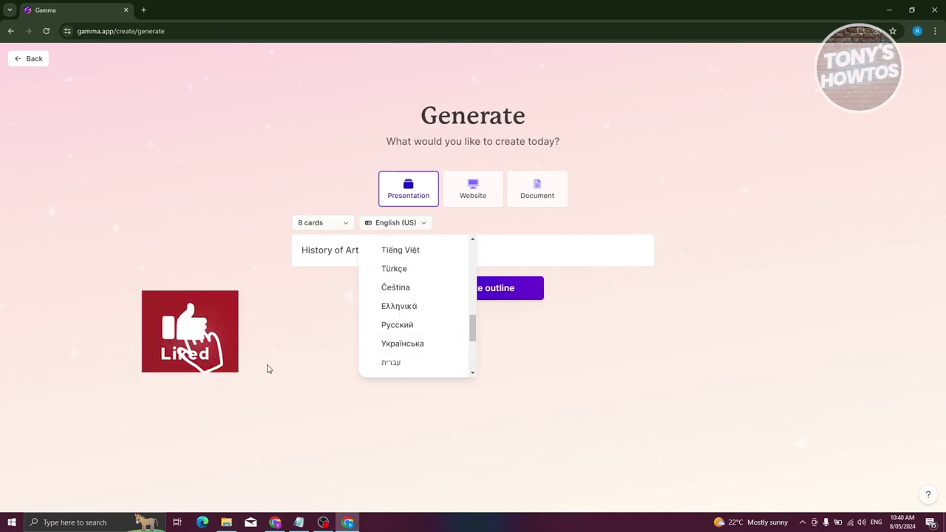
{"action": "left_click", "coordinate": [312, 315]}
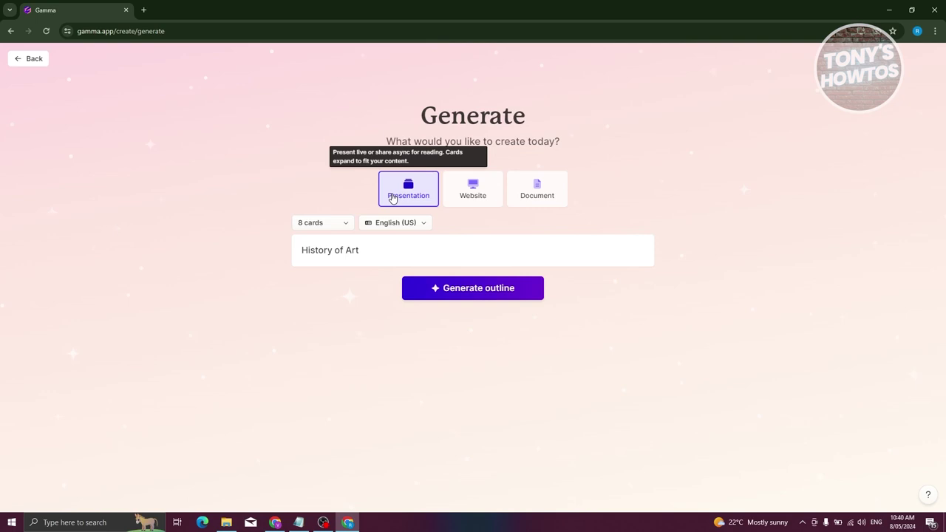
{"action": "left_click", "coordinate": [475, 292]}
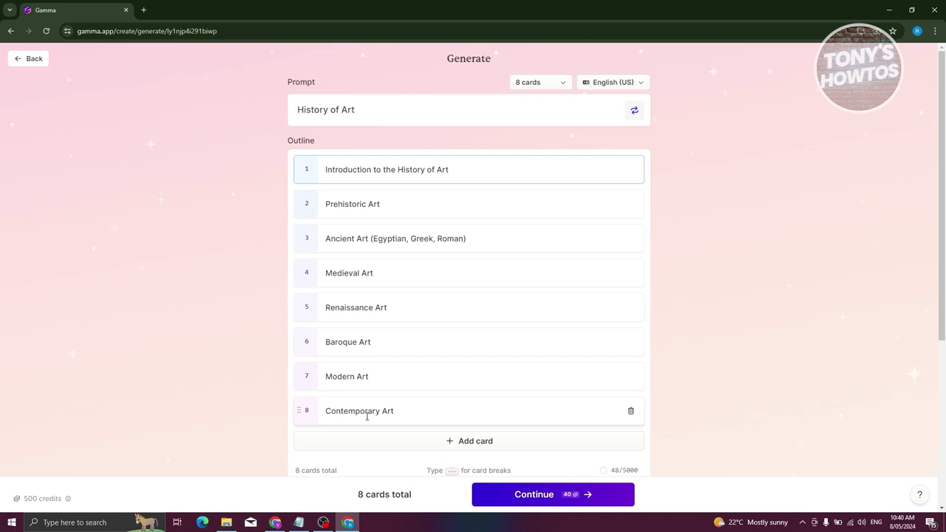
- Extend the second outline card's title to "Prehistoric Art and colors"
{"action": "left_click", "coordinate": [399, 205]}
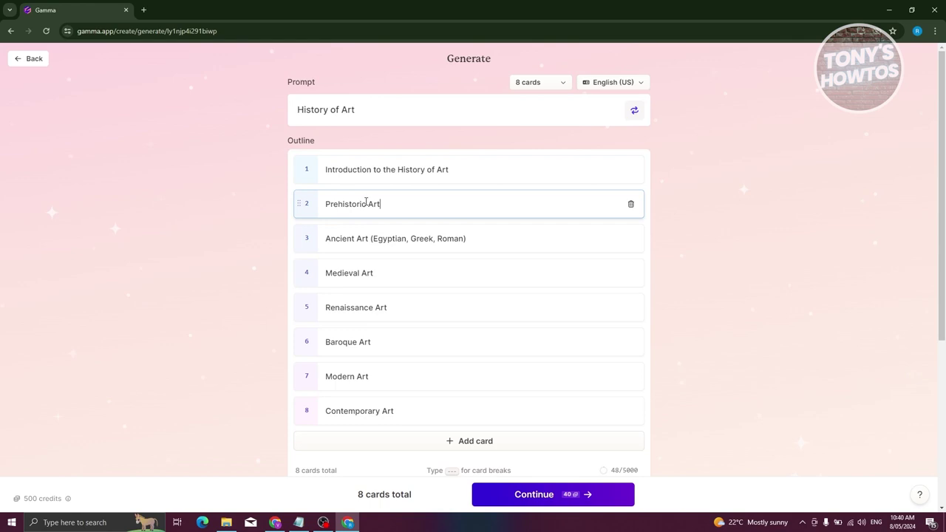
{"action": "double_click", "coordinate": [366, 203]}
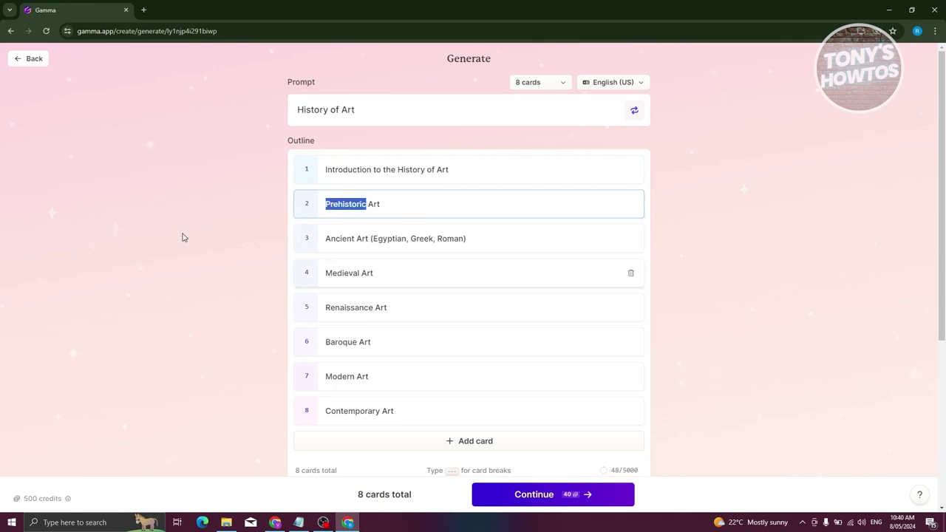
{"action": "left_click_drag", "start_coordinate": [366, 204], "coordinate": [411, 207]}
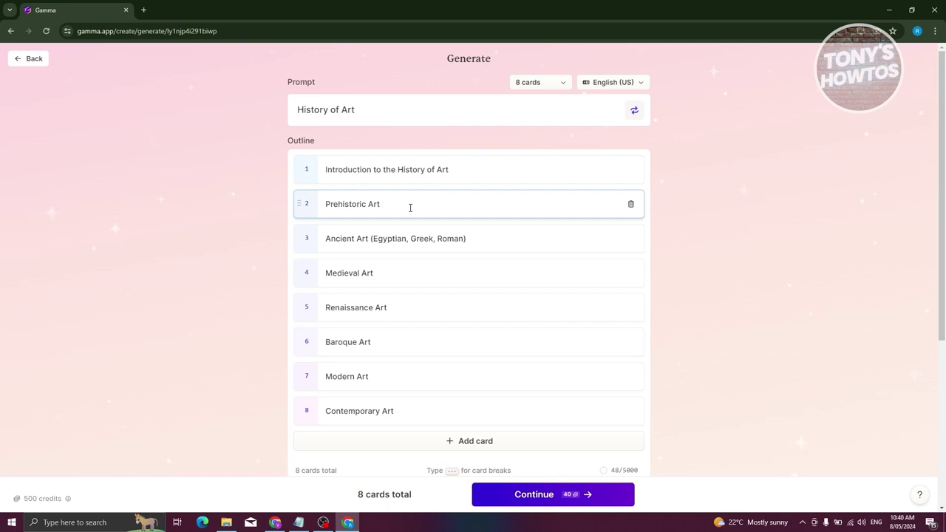
{"action": "type", "text": "aand colors"}
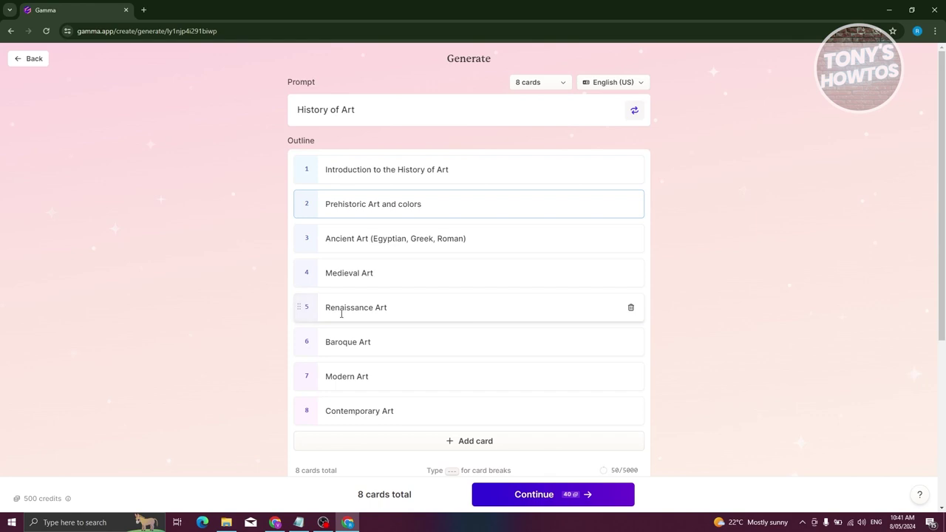
- Try moving the Renaissance Art card above Medieval Art, and return it to its place below
{"action": "left_click_drag", "start_coordinate": [298, 302], "coordinate": [301, 273]}
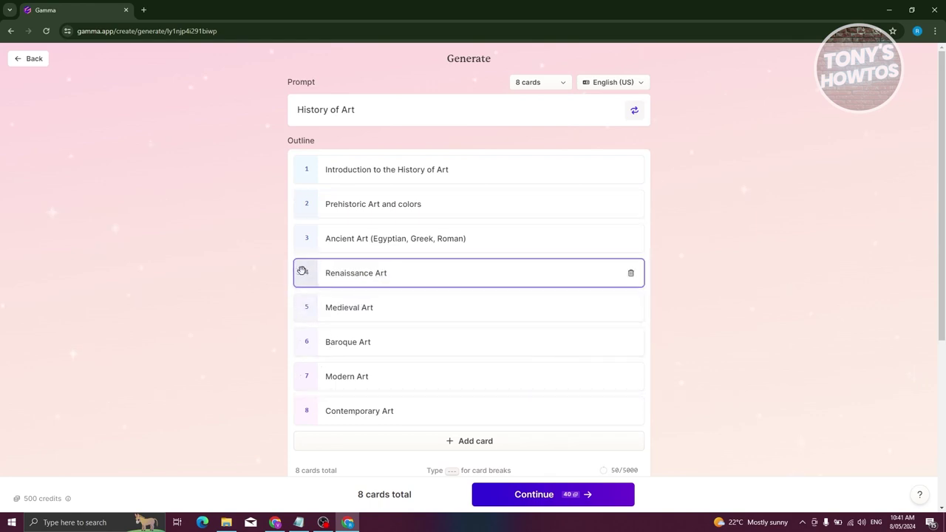
{"action": "left_click_drag", "start_coordinate": [303, 271], "coordinate": [310, 316]}
{"action": "left_click_drag", "start_coordinate": [298, 272], "coordinate": [309, 326]}
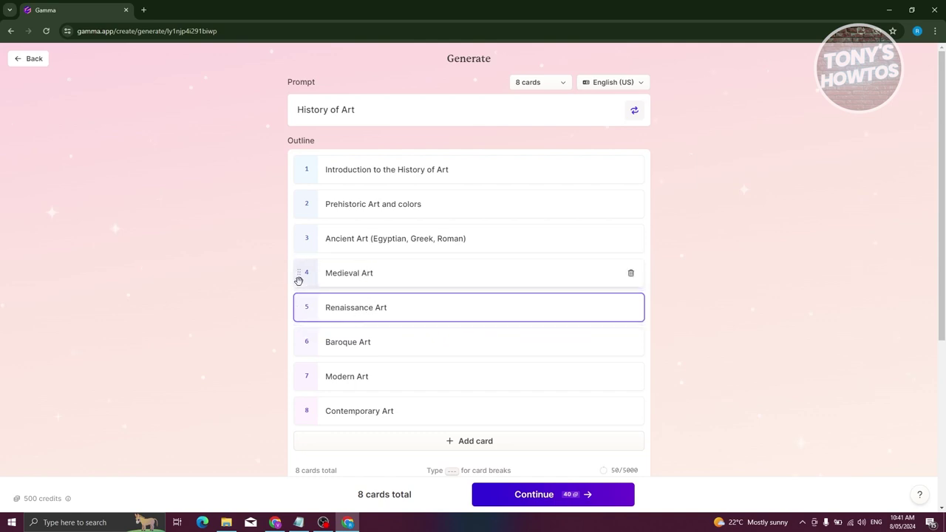
- Compare the web image search options, keep AI images as the image source, and set the image style to "abstract"
{"action": "scroll", "coordinate": [602, 205], "scroll_direction": "down", "scroll_amount": 3}
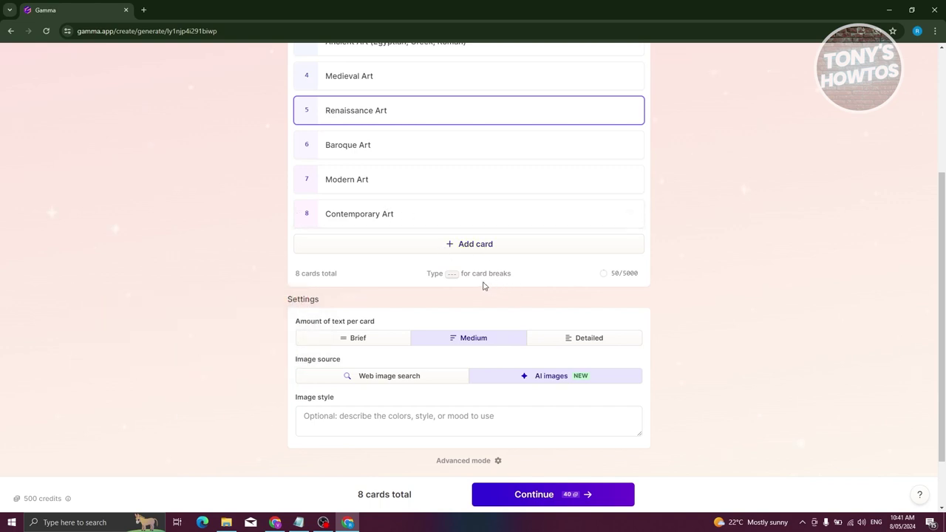
{"action": "scroll", "coordinate": [414, 276], "scroll_direction": "down", "scroll_amount": 2}
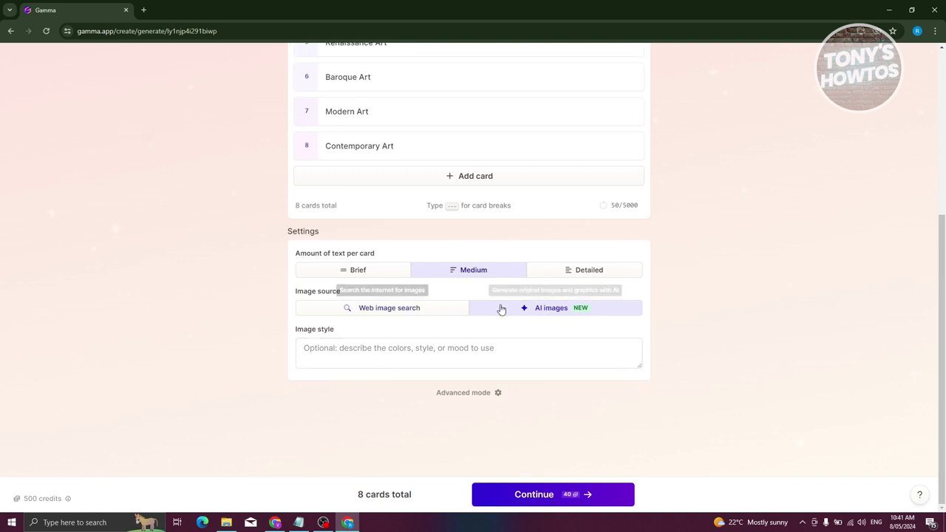
{"action": "left_click", "coordinate": [405, 311]}
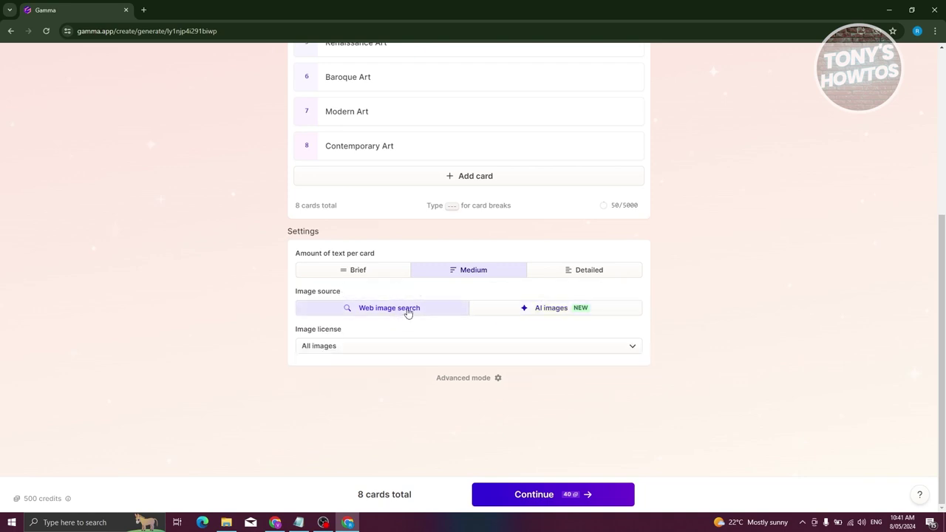
{"action": "left_click", "coordinate": [486, 310]}
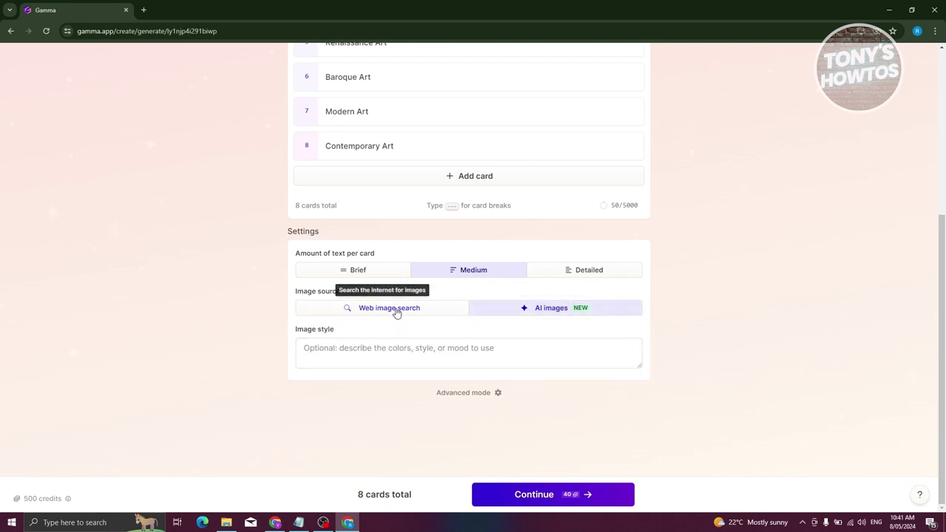
{"action": "left_click", "coordinate": [393, 310]}
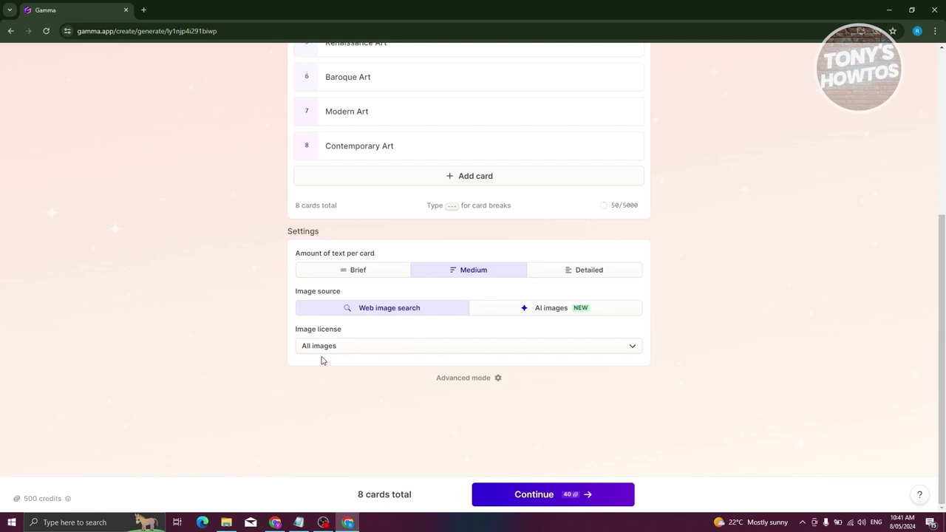
{"action": "left_click", "coordinate": [343, 354]}
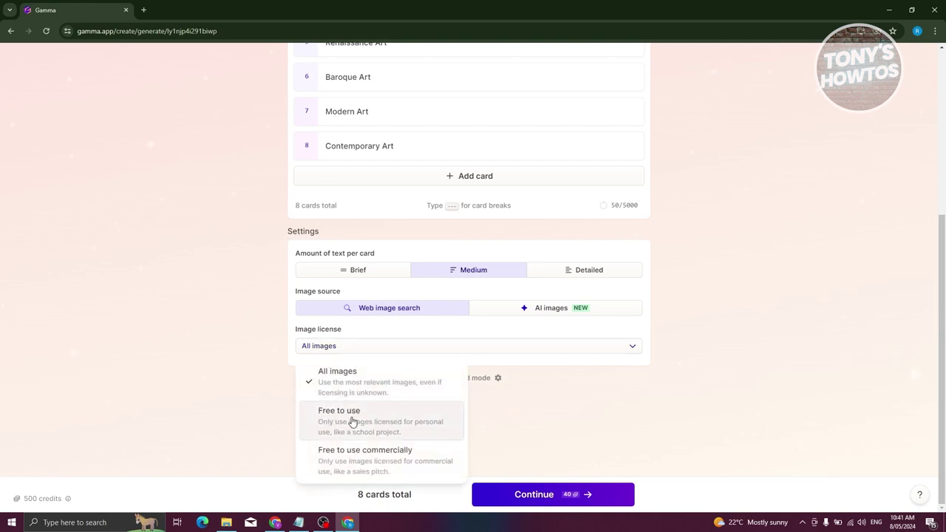
{"action": "left_click", "coordinate": [549, 309]}
{"action": "left_click", "coordinate": [421, 361]}
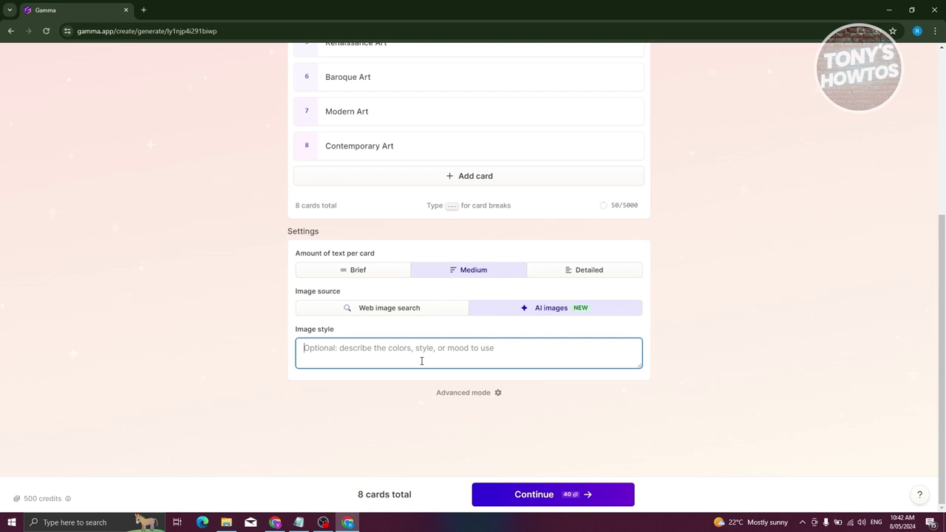
{"action": "type", "text": "abstract"}
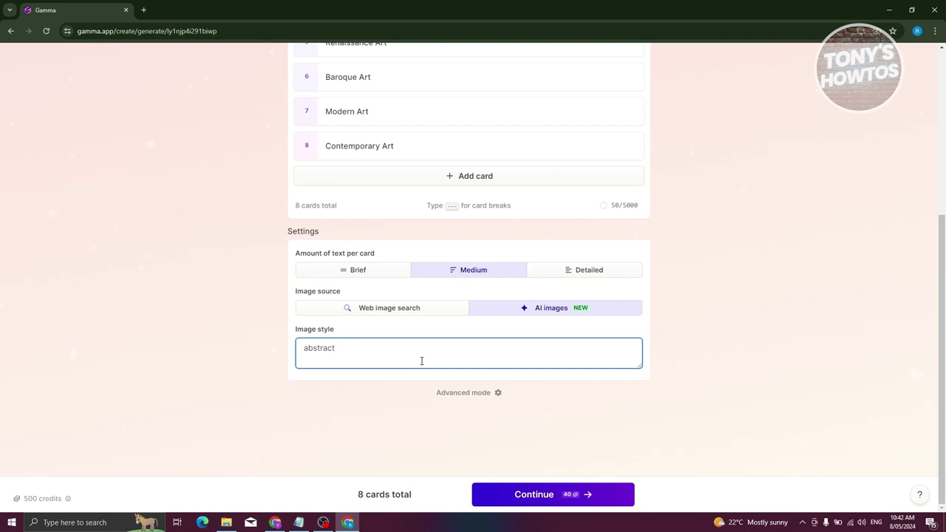
- Look through the advanced mode's prompt editor settings and return to the outline page
{"action": "left_click", "coordinate": [465, 393]}
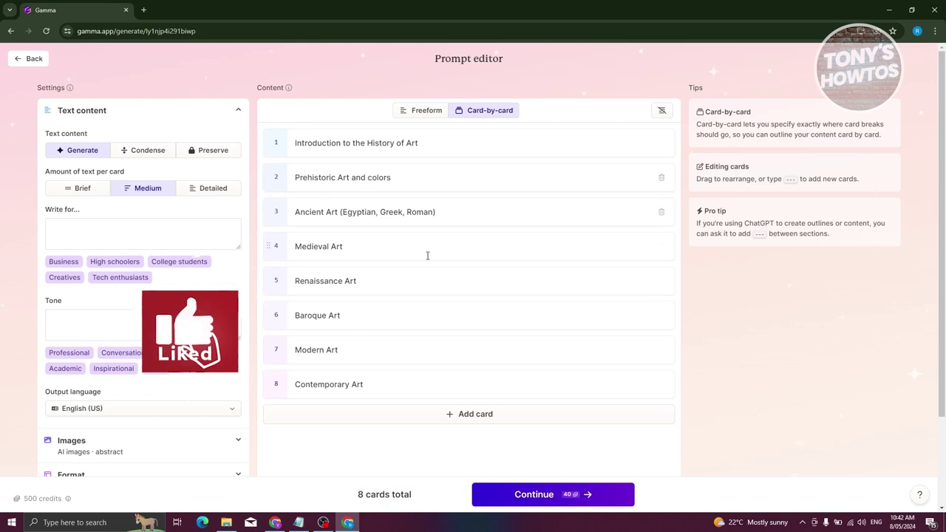
{"action": "scroll", "coordinate": [439, 321], "scroll_direction": "down", "scroll_amount": 3}
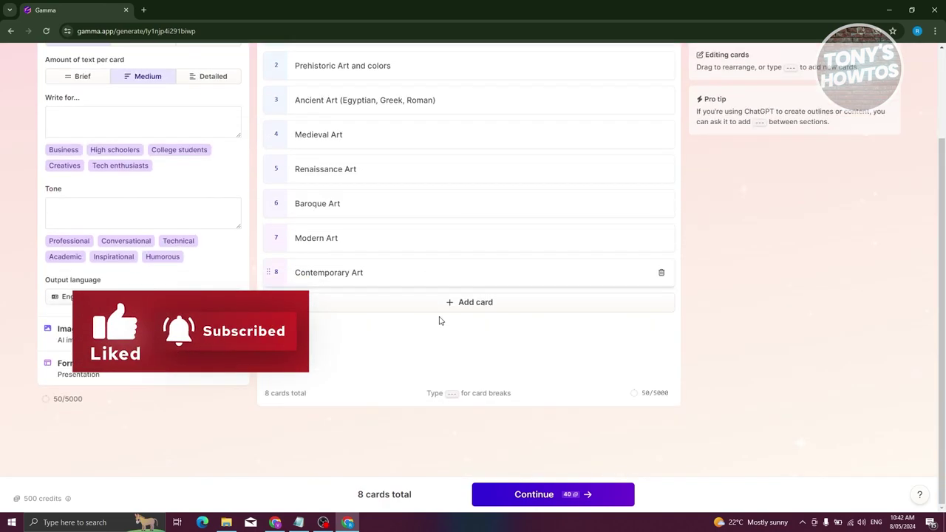
{"action": "scroll", "coordinate": [449, 323], "scroll_direction": "up", "scroll_amount": 3}
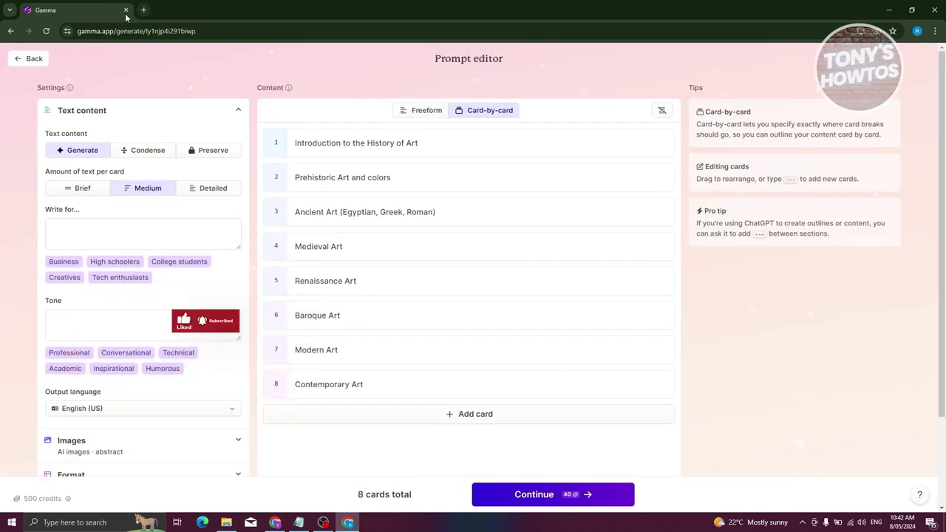
{"action": "left_click", "coordinate": [17, 62]}
- Continue to theme selection, choose the Piano theme and generate the presentation
{"action": "scroll", "coordinate": [550, 414], "scroll_direction": "down", "scroll_amount": 4}
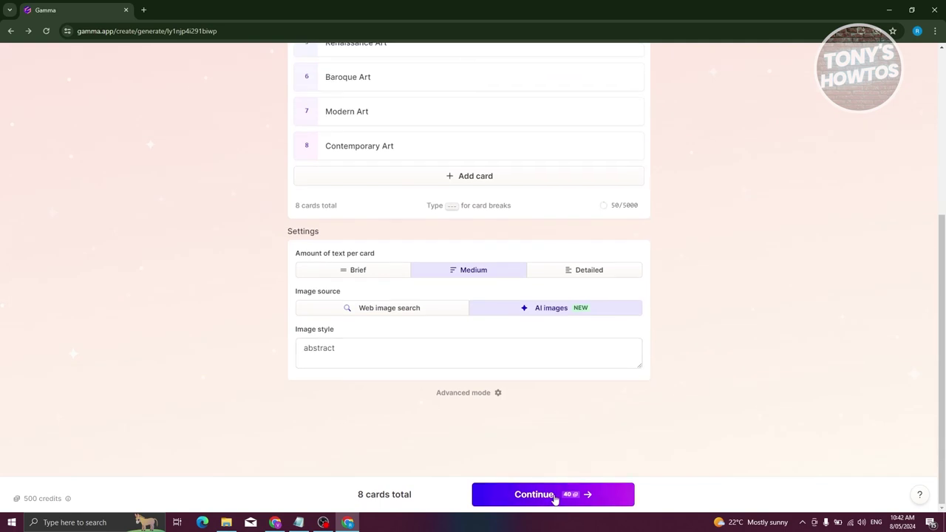
{"action": "left_click", "coordinate": [554, 498]}
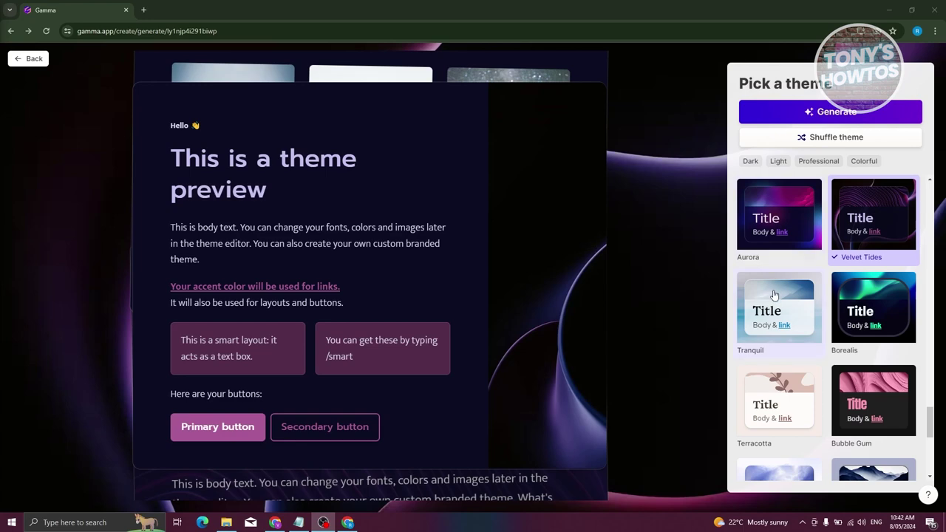
{"action": "scroll", "coordinate": [774, 296], "scroll_direction": "down", "scroll_amount": 3}
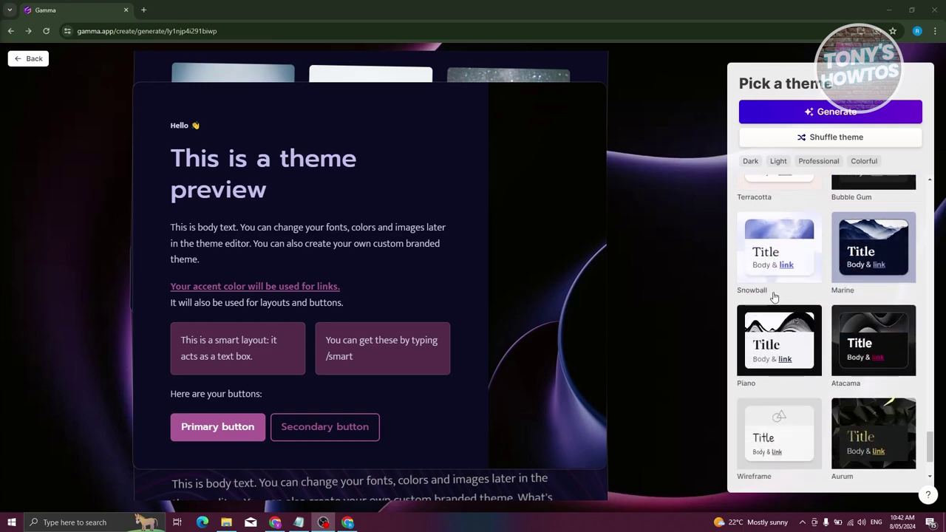
{"action": "scroll", "coordinate": [773, 296], "scroll_direction": "down", "scroll_amount": 1}
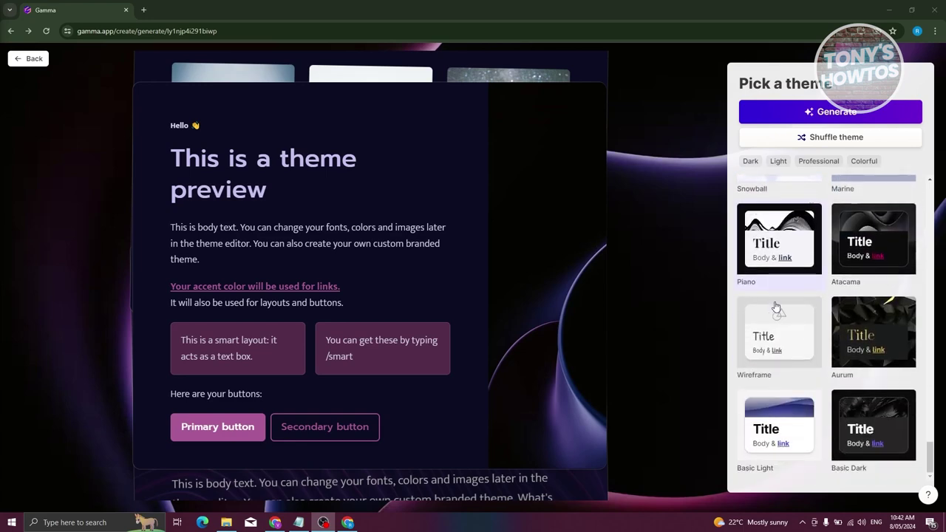
{"action": "left_click", "coordinate": [788, 254]}
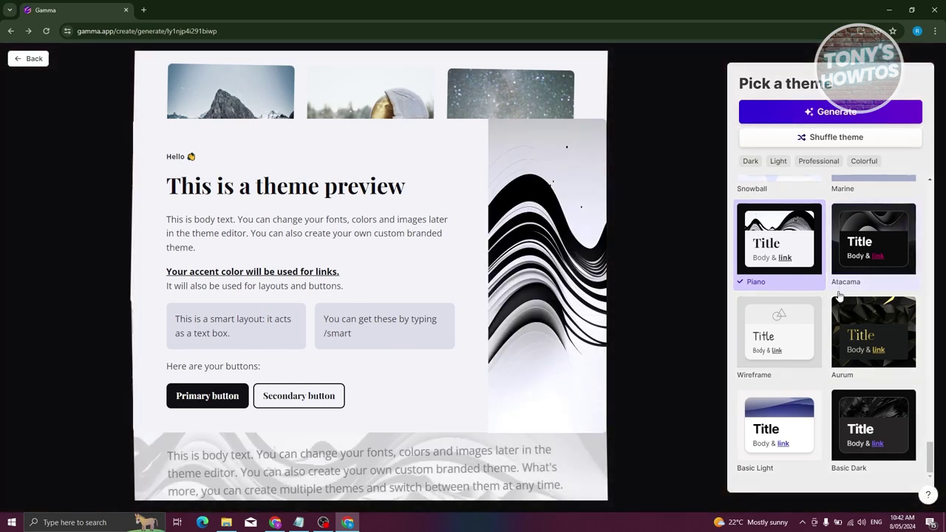
{"action": "left_click", "coordinate": [830, 111]}
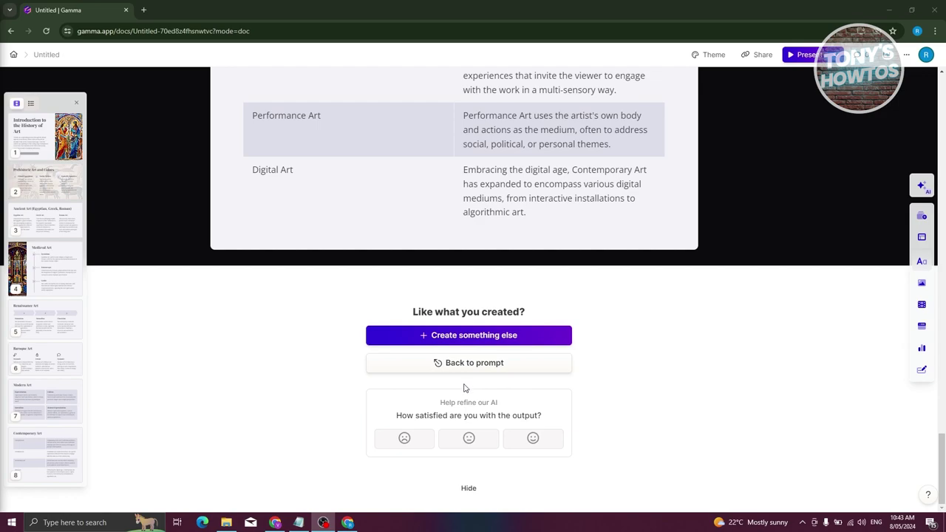
- Review the generated cards from Contemporary Art back up to the introduction card
{"action": "scroll", "coordinate": [369, 388], "scroll_direction": "up", "scroll_amount": 20}
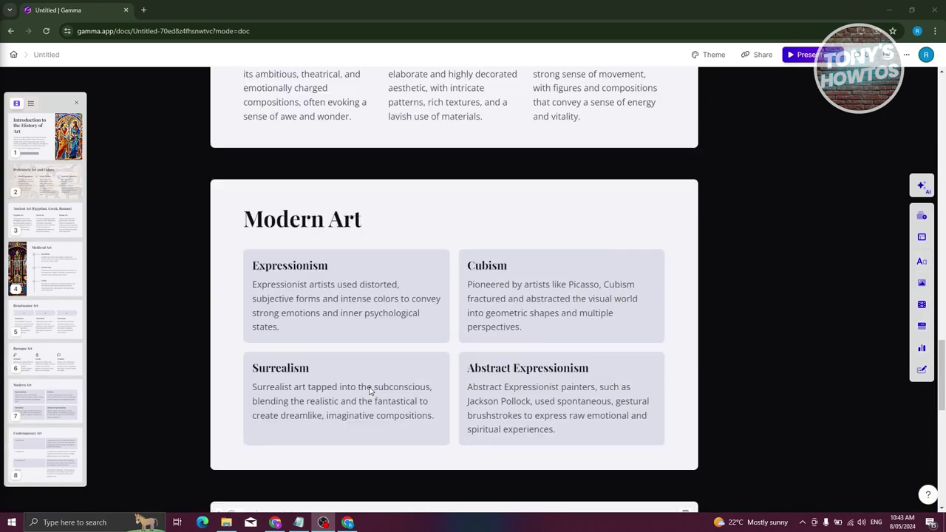
{"action": "scroll", "coordinate": [359, 349], "scroll_direction": "up", "scroll_amount": 9}
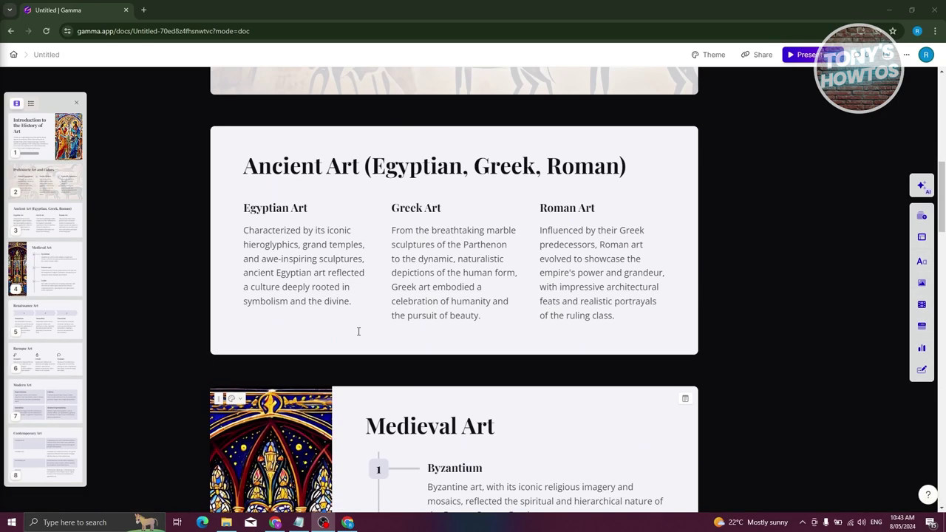
{"action": "scroll", "coordinate": [358, 332], "scroll_direction": "up", "scroll_amount": 2}
{"action": "scroll", "coordinate": [359, 332], "scroll_direction": "up", "scroll_amount": 5}
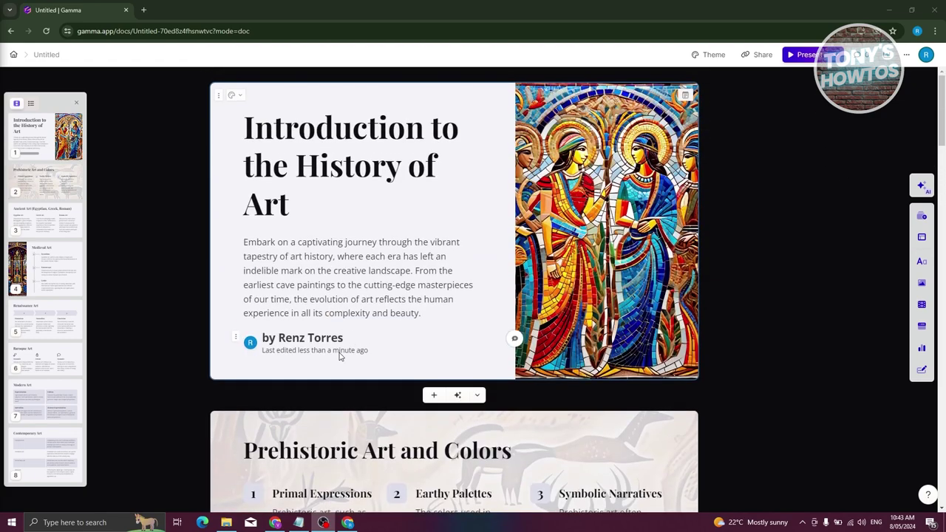
- Try adding placeholder text to the Primal Expressions paragraph on the Prehistoric Art and Colors card, and delete it again
{"action": "scroll", "coordinate": [332, 365], "scroll_direction": "down", "scroll_amount": 4}
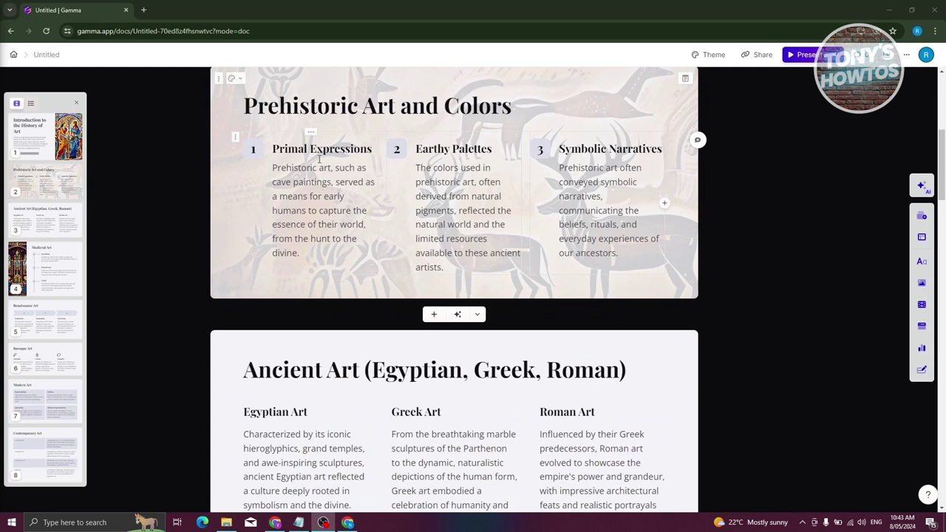
{"action": "left_click", "coordinate": [320, 195]}
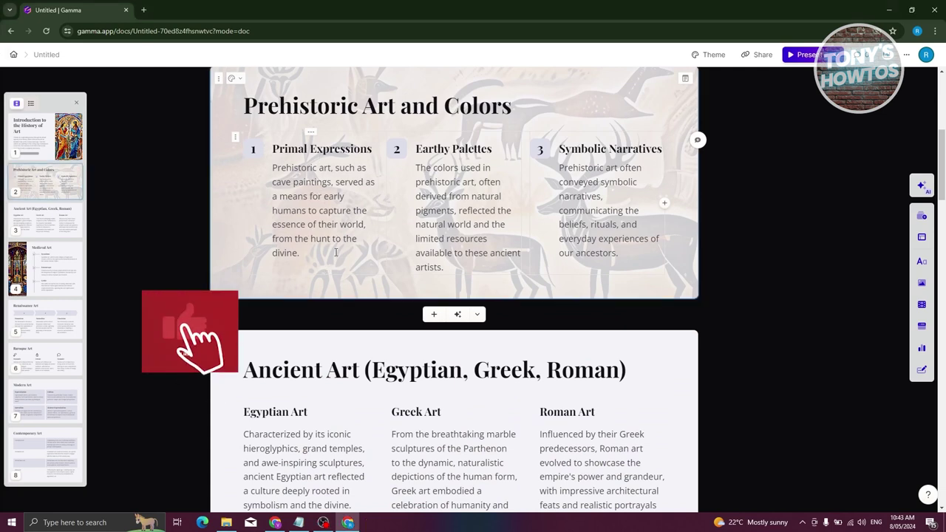
{"action": "type", "text": "indfs"}
{"action": "key", "text": "BackSpace"}
{"action": "key", "text": "BackSpace"}
{"action": "key", "text": "BackSpace"}
{"action": "key", "text": "BackSpace"}
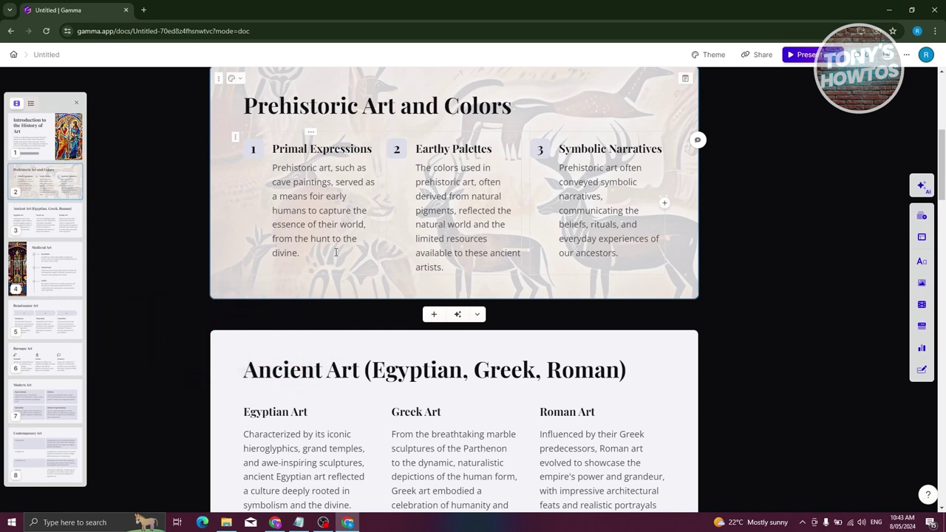
{"action": "key", "text": "BackSpace"}
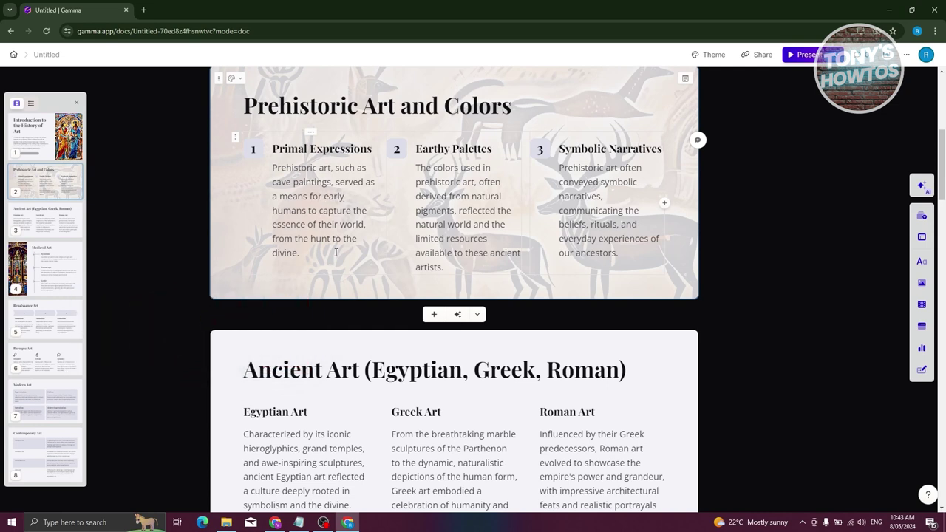
- Look through the insertable text, media, embed, chart and form elements, and close the element list
{"action": "left_click", "coordinate": [920, 263]}
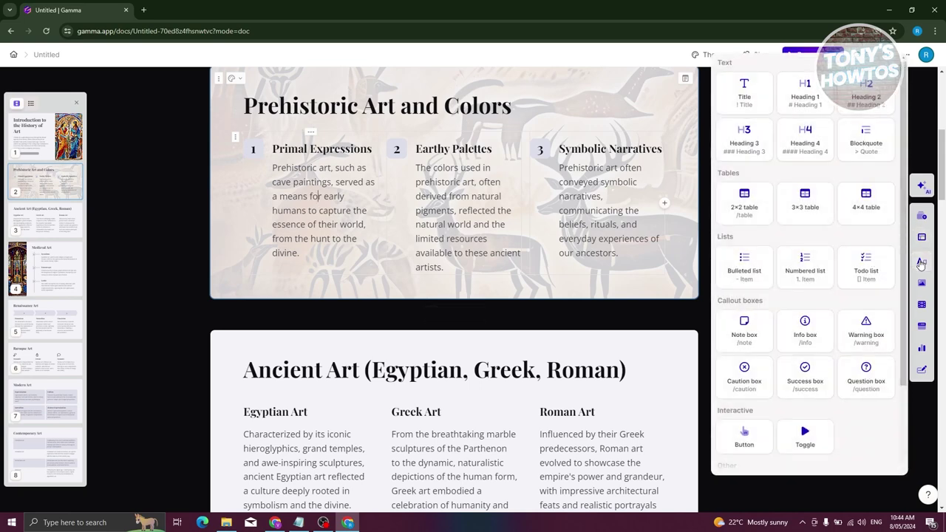
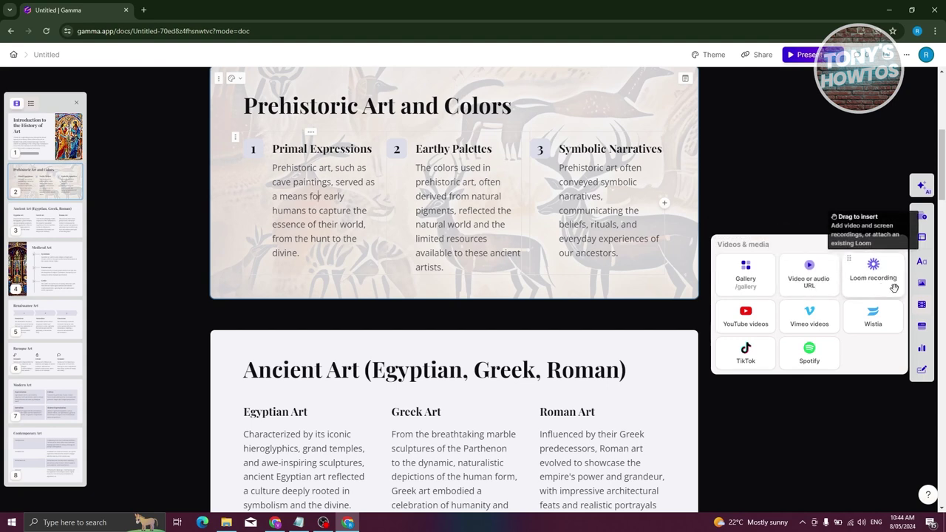
{"action": "left_click", "coordinate": [923, 336]}
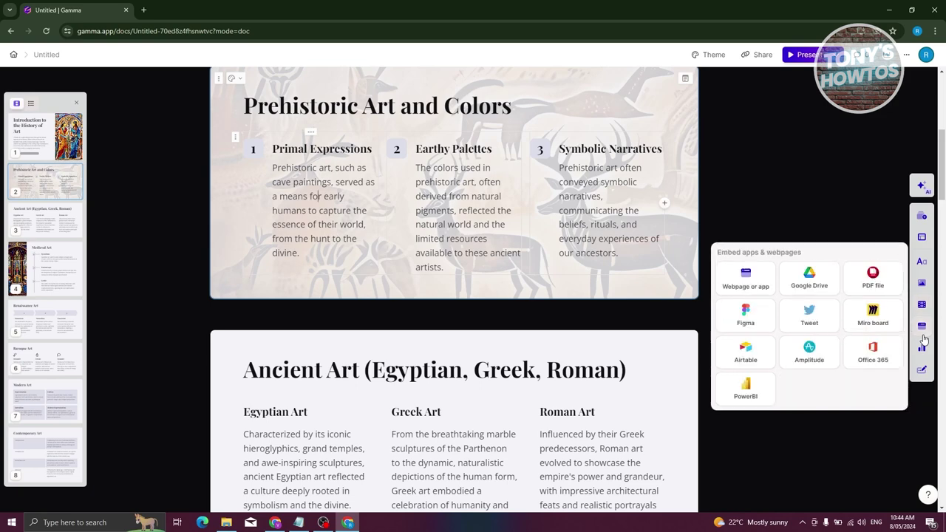
{"action": "left_click", "coordinate": [920, 351]}
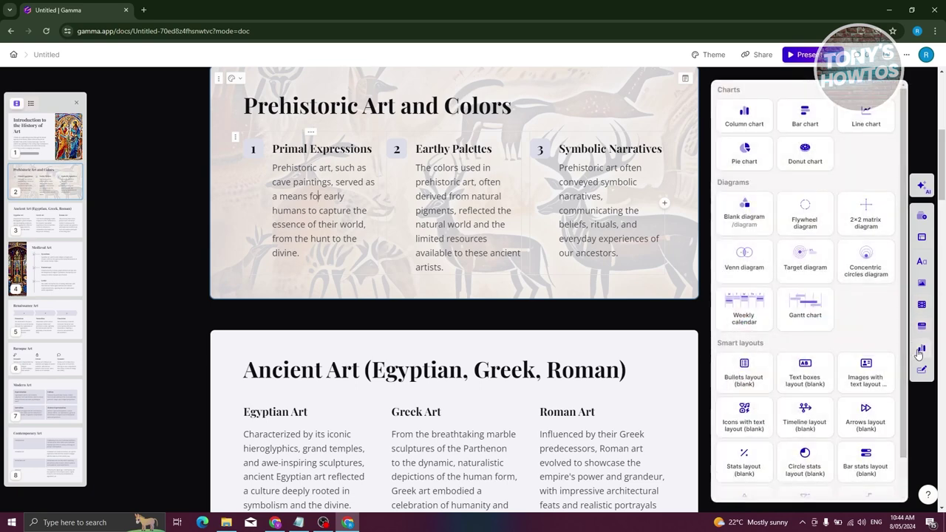
{"action": "left_click", "coordinate": [922, 371]}
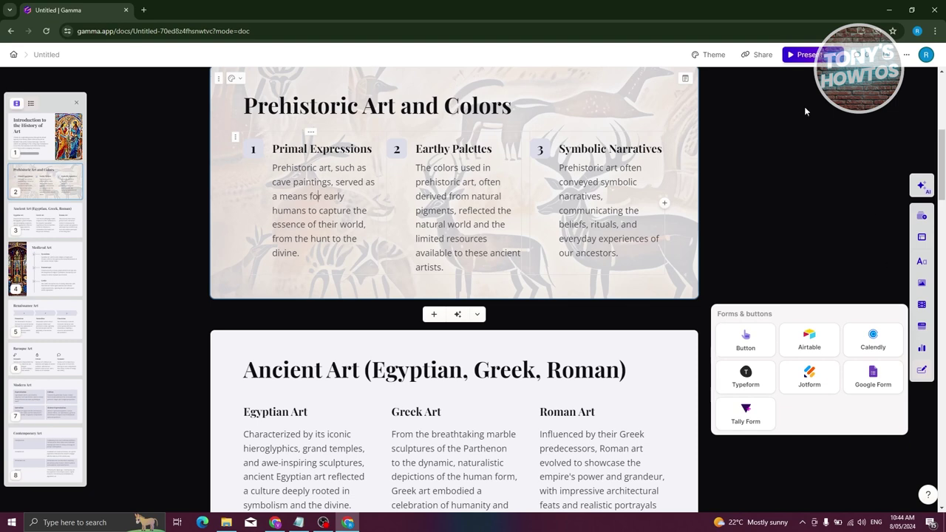
{"action": "left_click", "coordinate": [836, 195]}
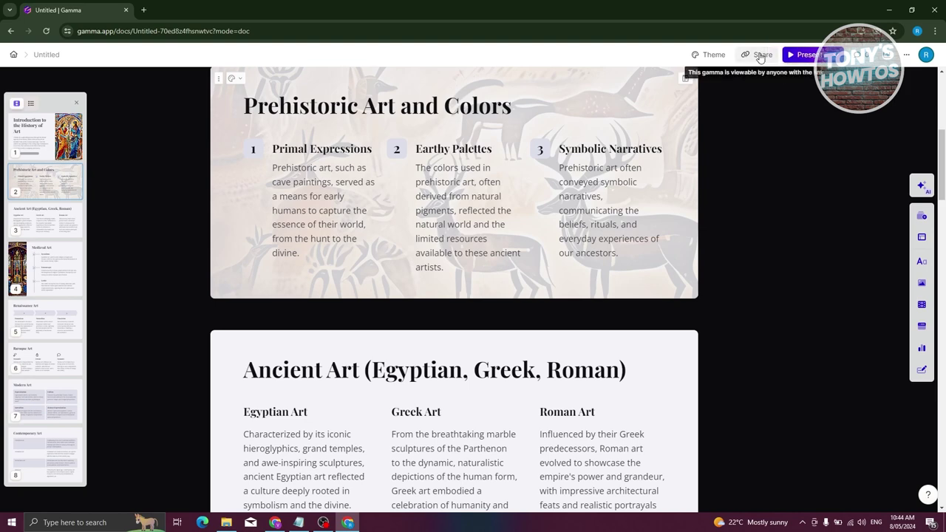
- Preview the first few cards in presentation mode, return to the editor and check the other presenting options
{"action": "left_click", "coordinate": [789, 59]}
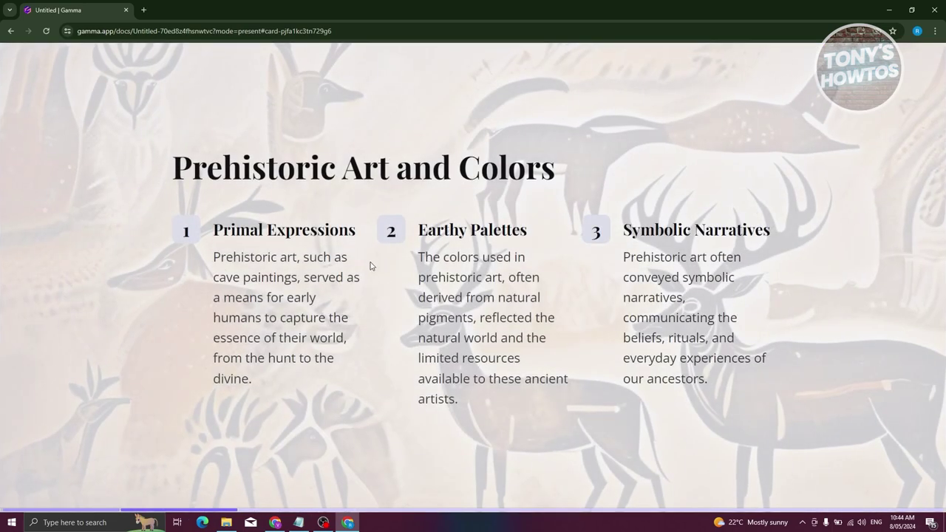
{"action": "key", "text": "Left"}
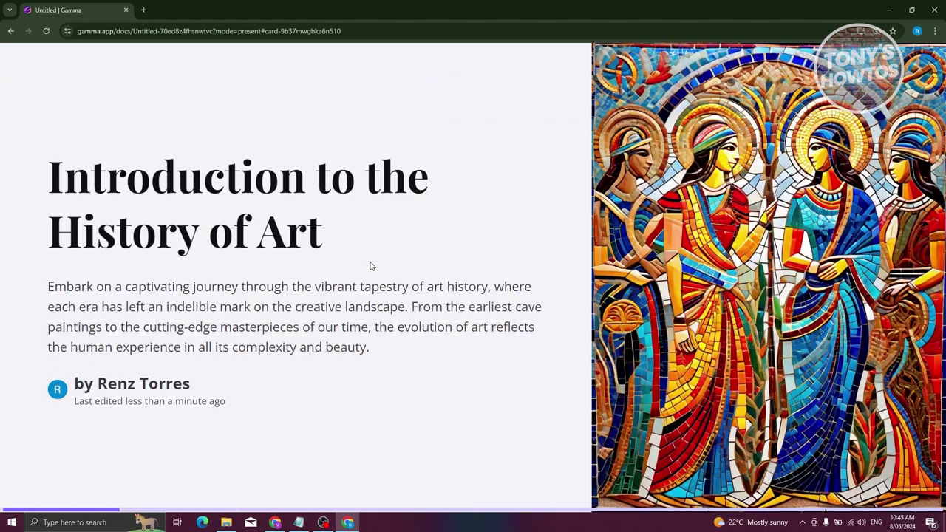
{"action": "key", "text": "Right"}
{"action": "key", "text": "Right"}
{"action": "key", "text": "Right"}
{"action": "key", "text": "Left"}
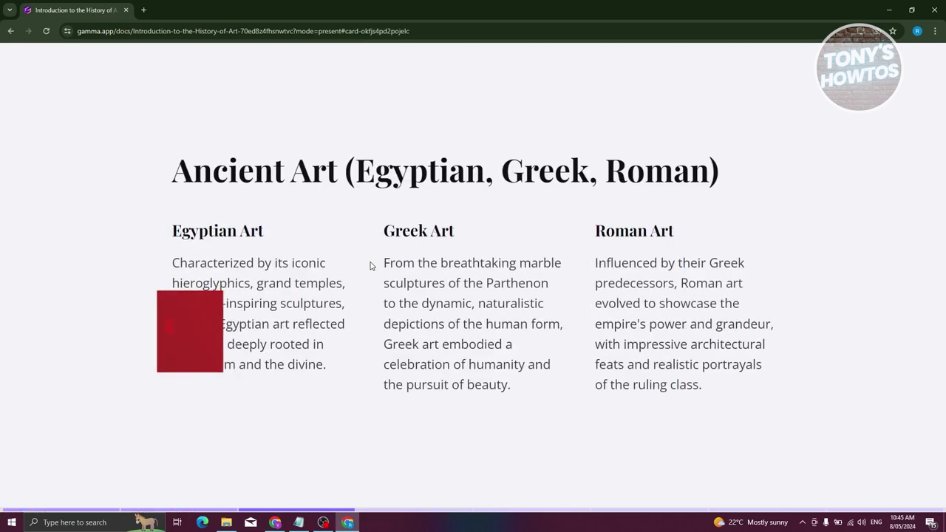
{"action": "key", "text": "Escape"}
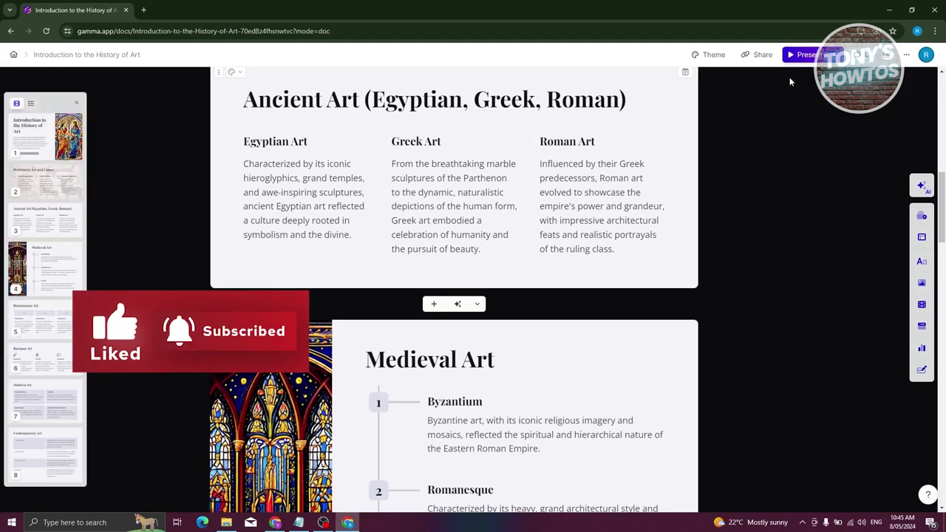
{"action": "left_click", "coordinate": [835, 55]}
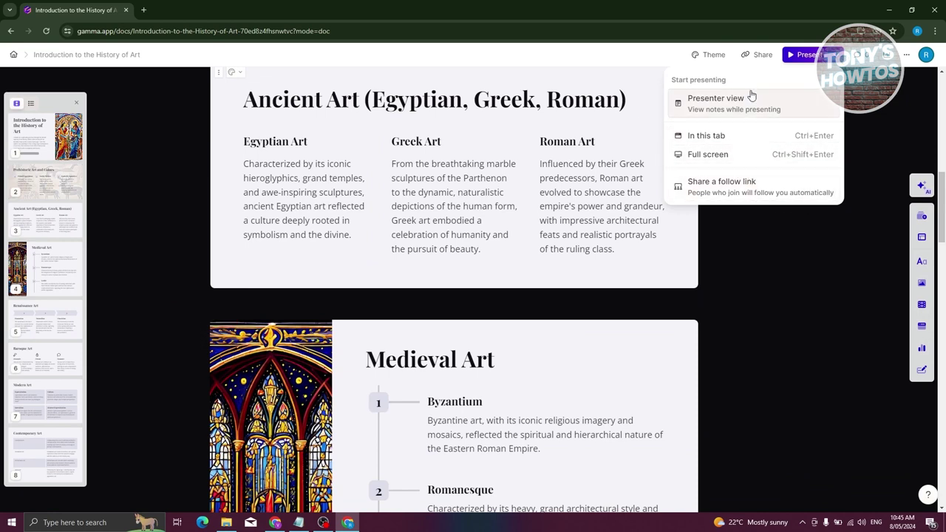
- Look through the presentation's collaboration, link sharing, export and embed options, and return to the cards
{"action": "left_click", "coordinate": [762, 56]}
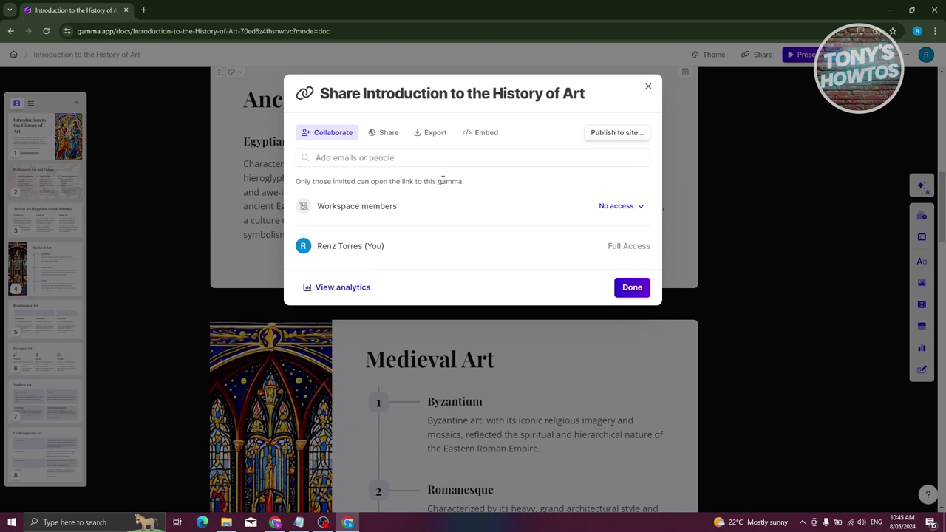
{"action": "left_click", "coordinate": [391, 132]}
{"action": "left_click", "coordinate": [628, 210]}
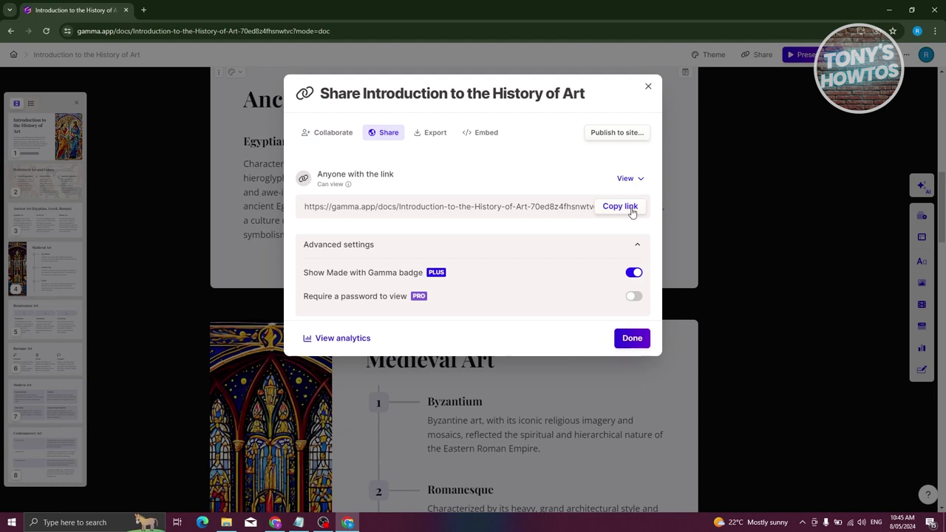
{"action": "left_click", "coordinate": [433, 132]}
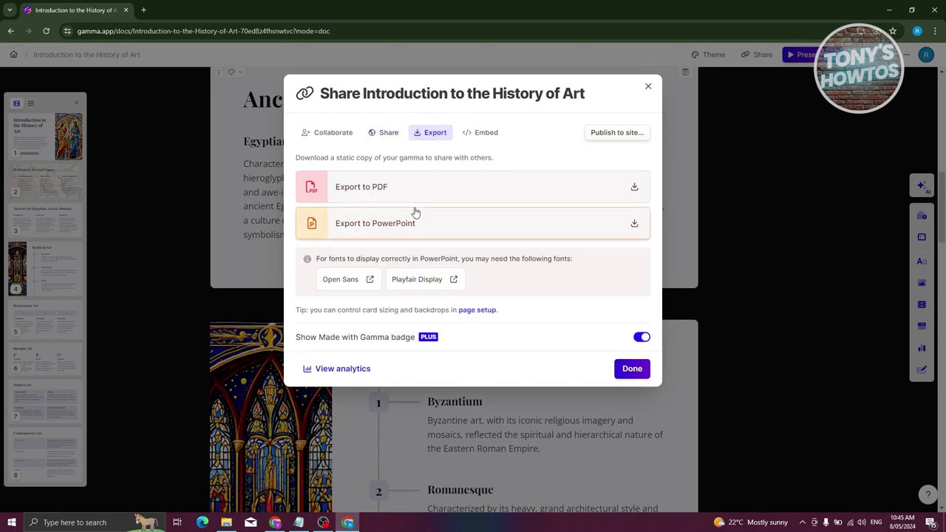
{"action": "left_click", "coordinate": [484, 132]}
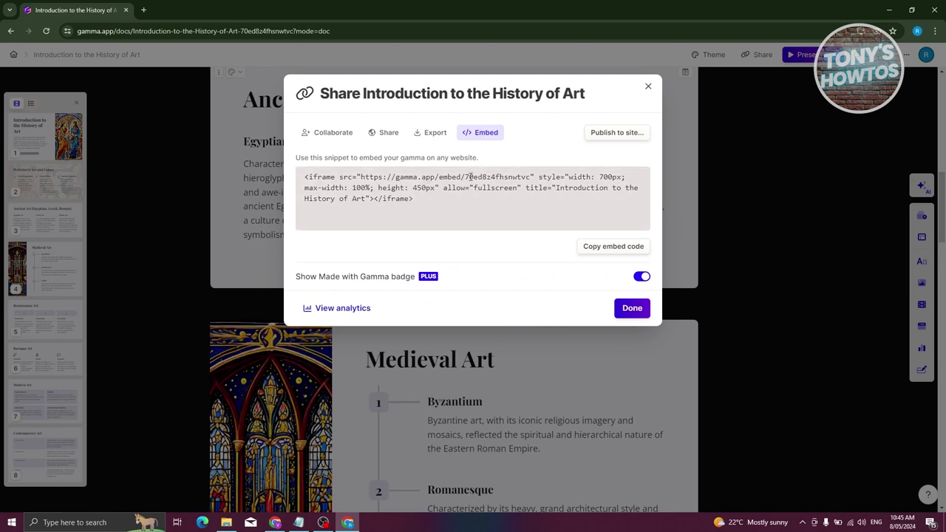
{"action": "left_click", "coordinate": [648, 89]}
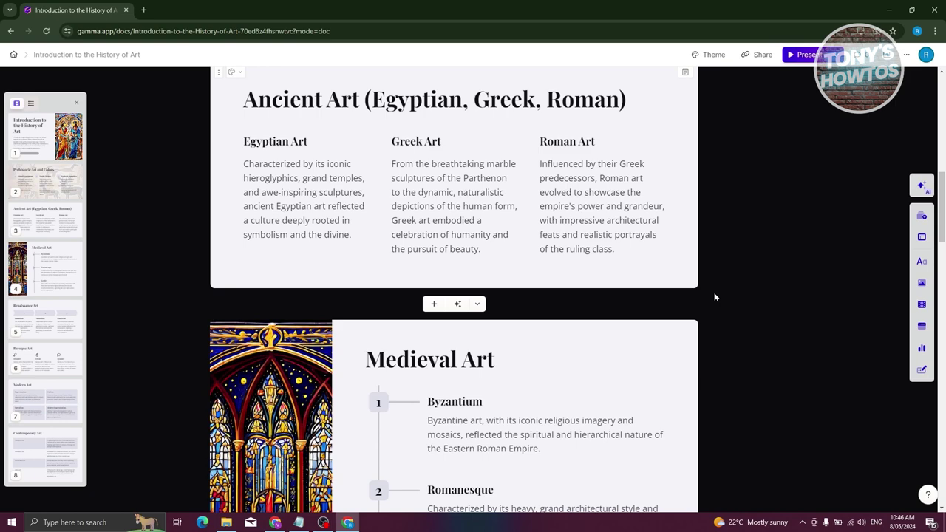
{"action": "scroll", "coordinate": [545, 275], "scroll_direction": "down", "scroll_amount": 4}
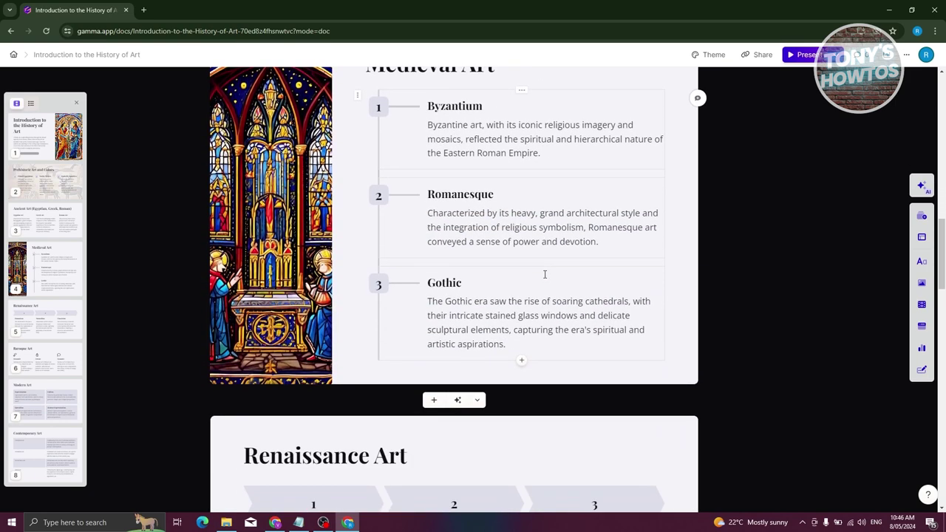